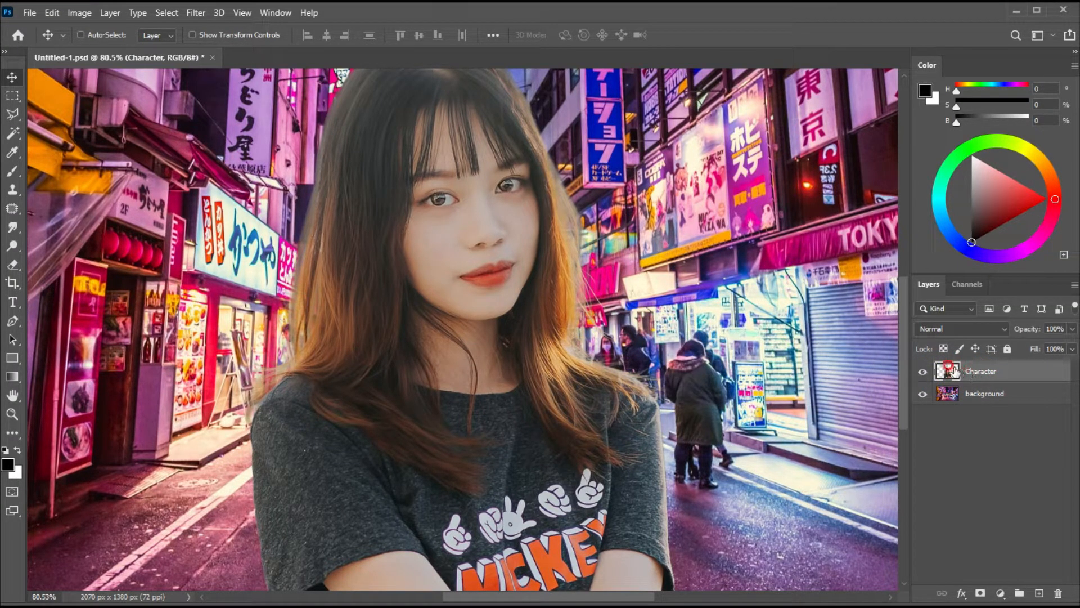
- Duplicate the Character layer and rename the copy EFFECT
key("ctrl+j")
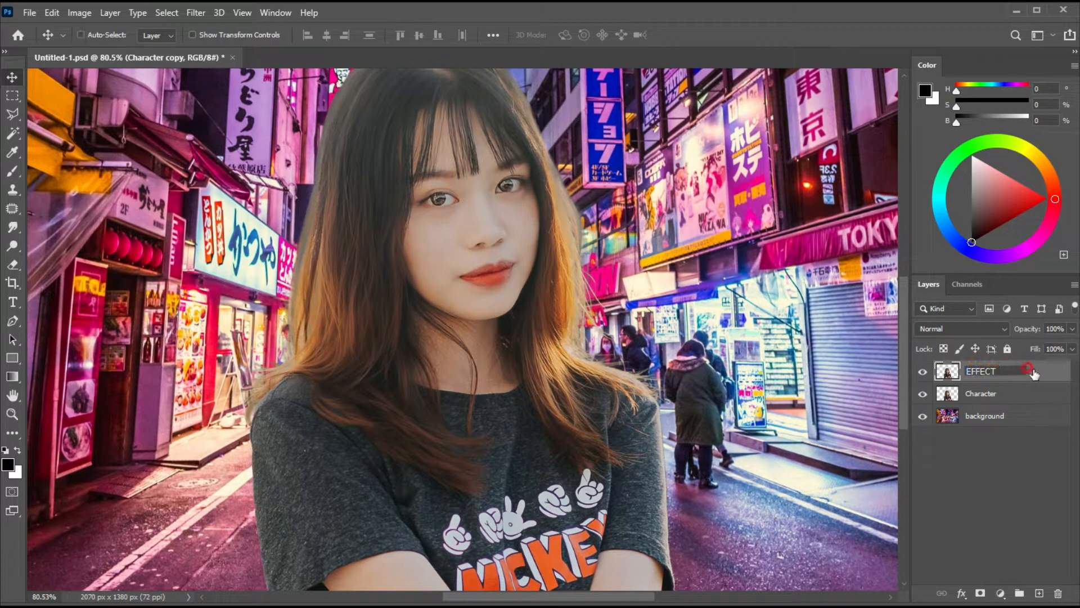
left_click(966, 376)
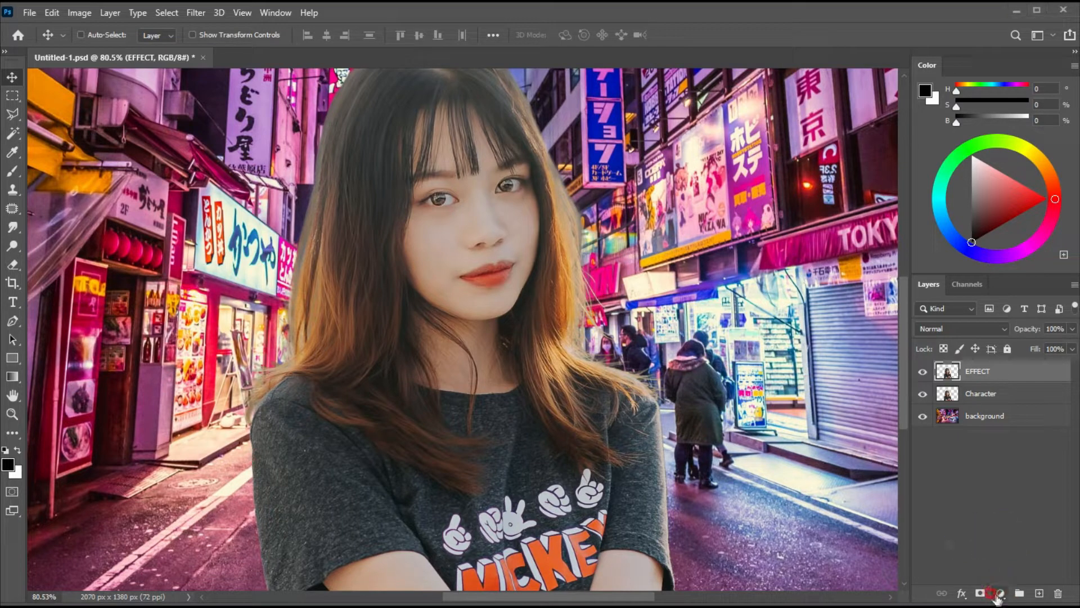
- Add a Curves adjustment layer above EFFECT and clip it to that layer
left_click(998, 594)
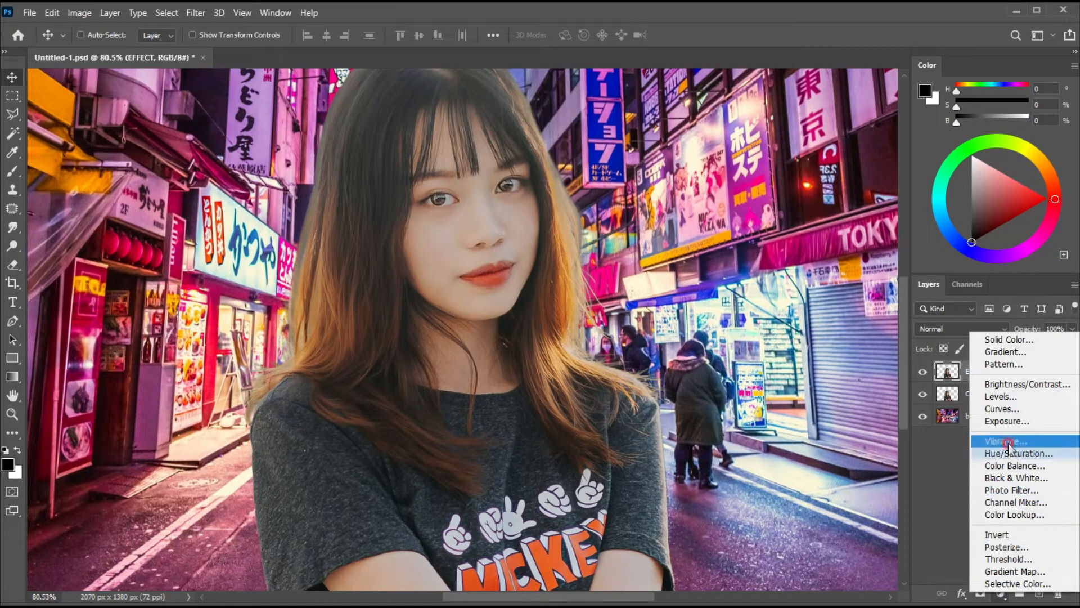
left_click(998, 409)
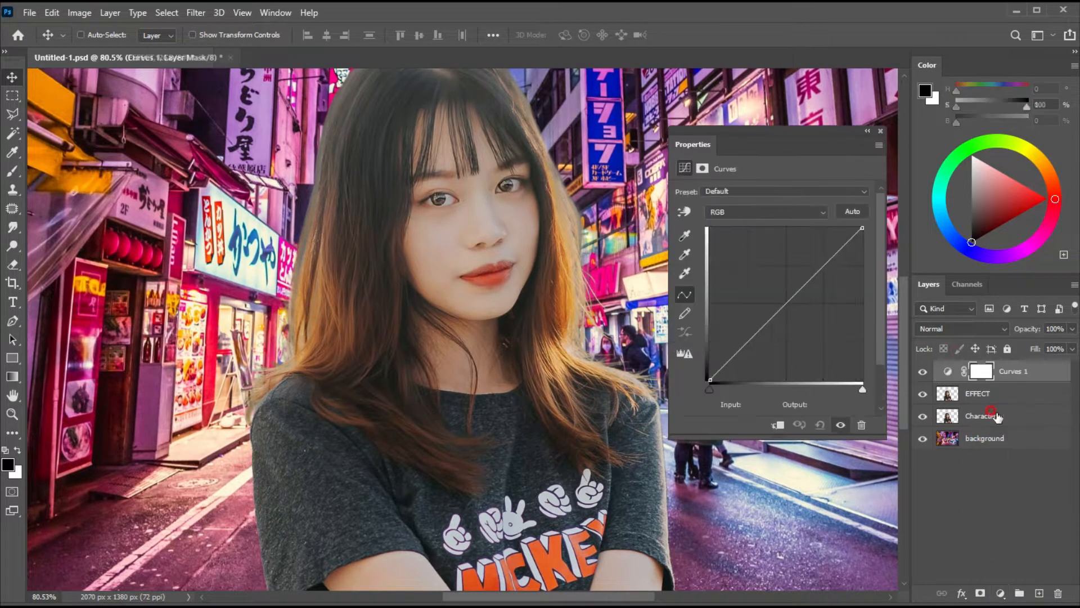
left_click_drag(790, 149, 790, 121)
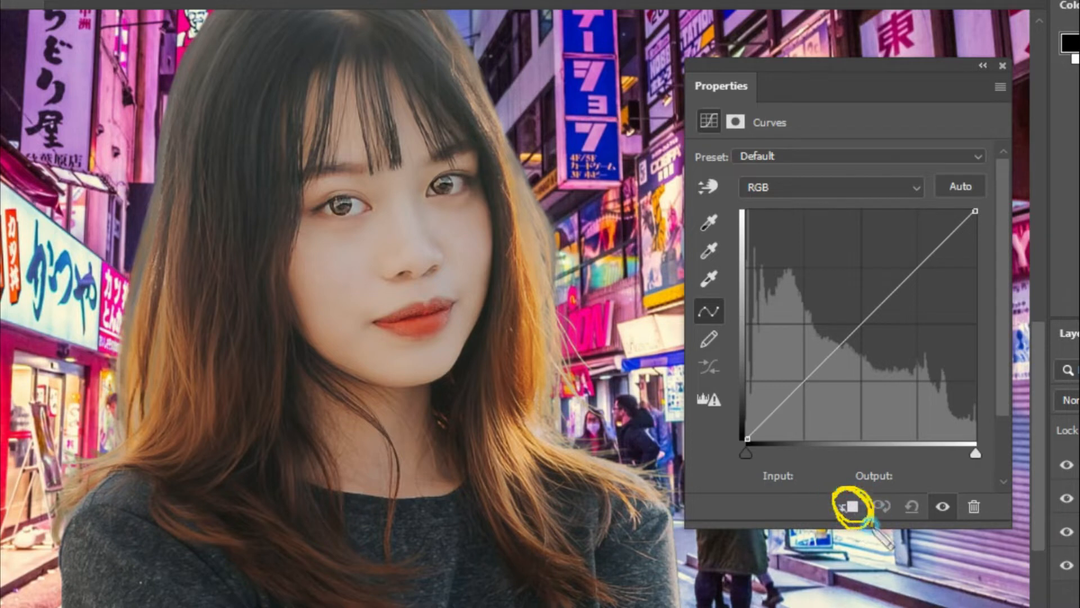
left_click(828, 505)
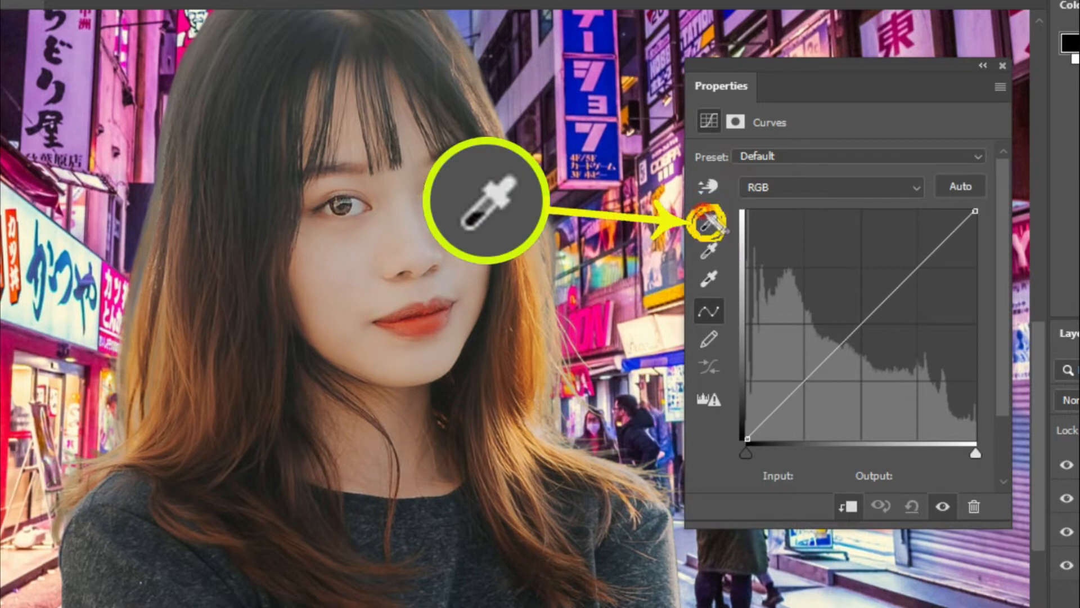
- Set the Curves black, gray and white points by sampling matching tones from the street background
left_click(705, 224)
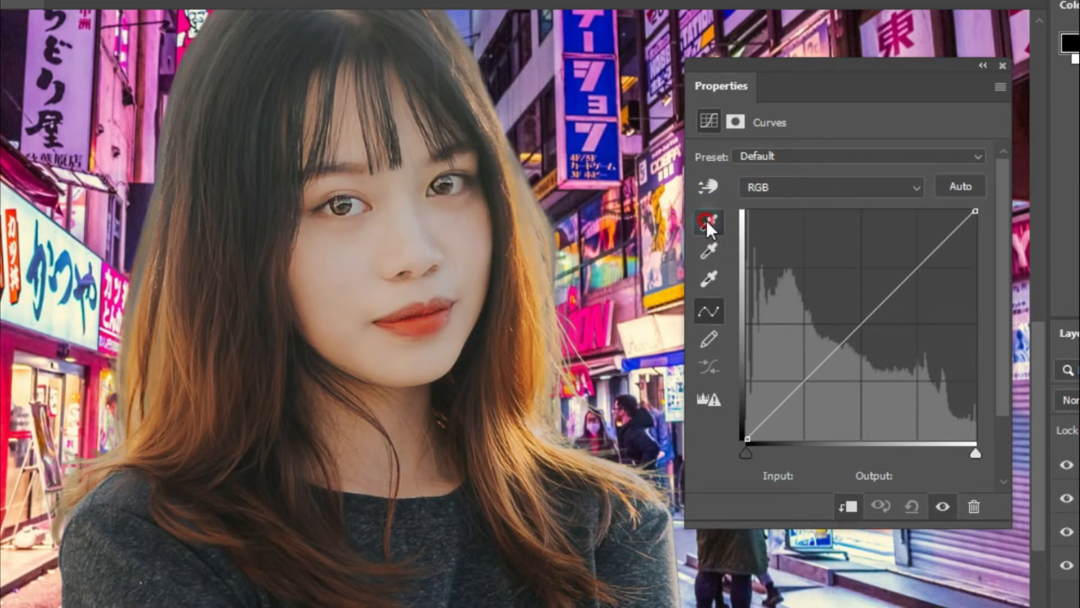
left_click(544, 88)
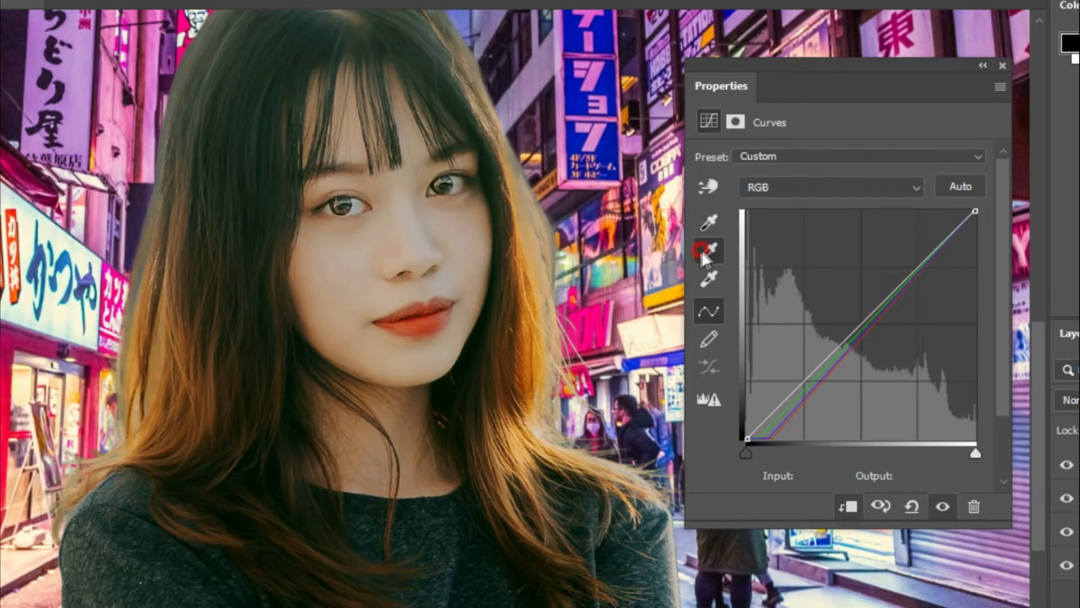
left_click(655, 297)
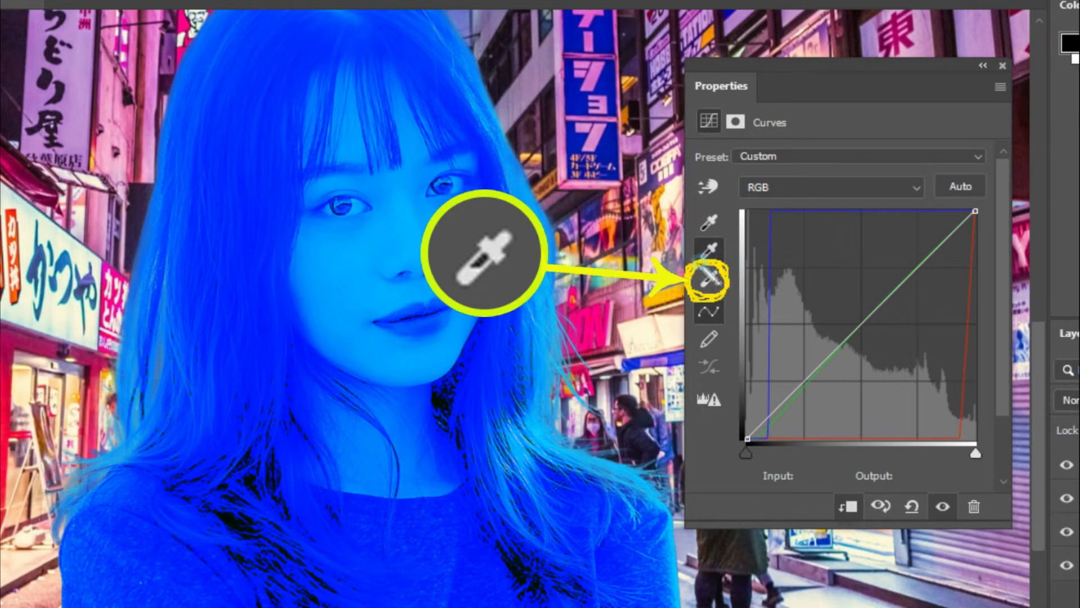
left_click(710, 275)
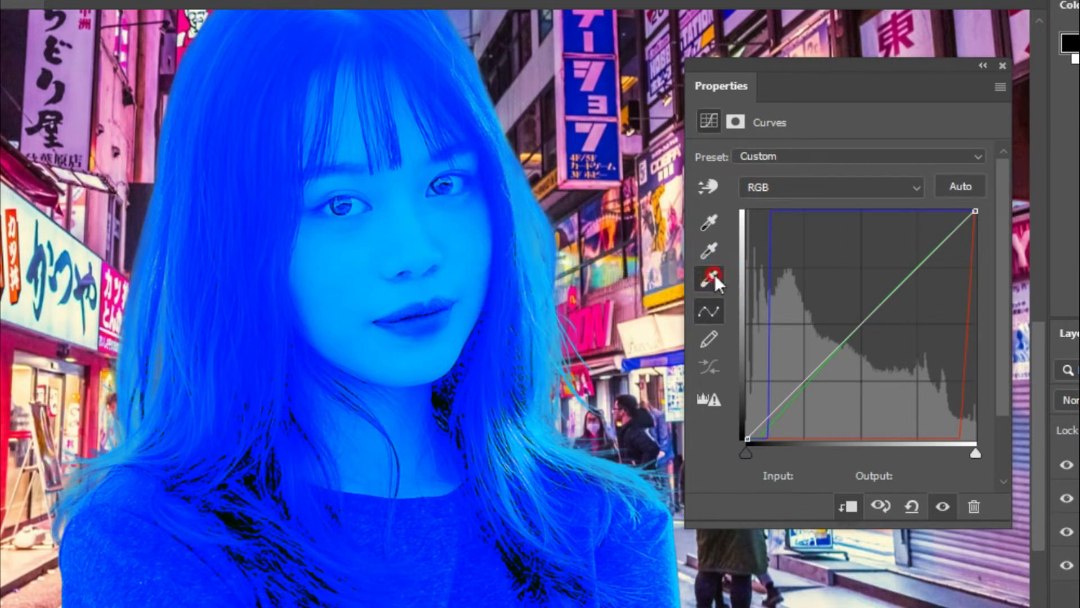
left_click(671, 310)
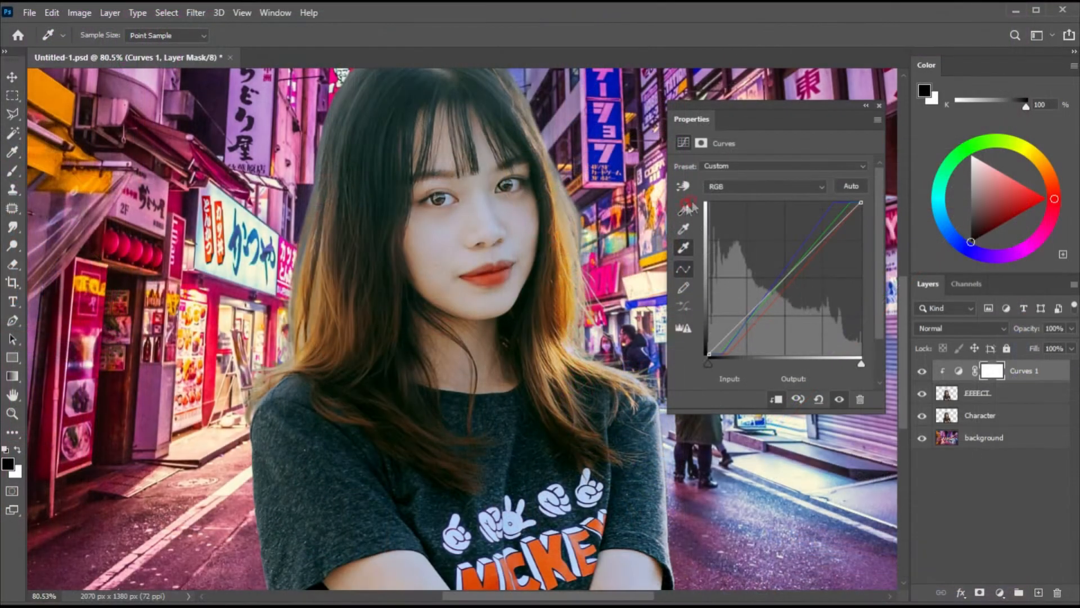
left_click(880, 106)
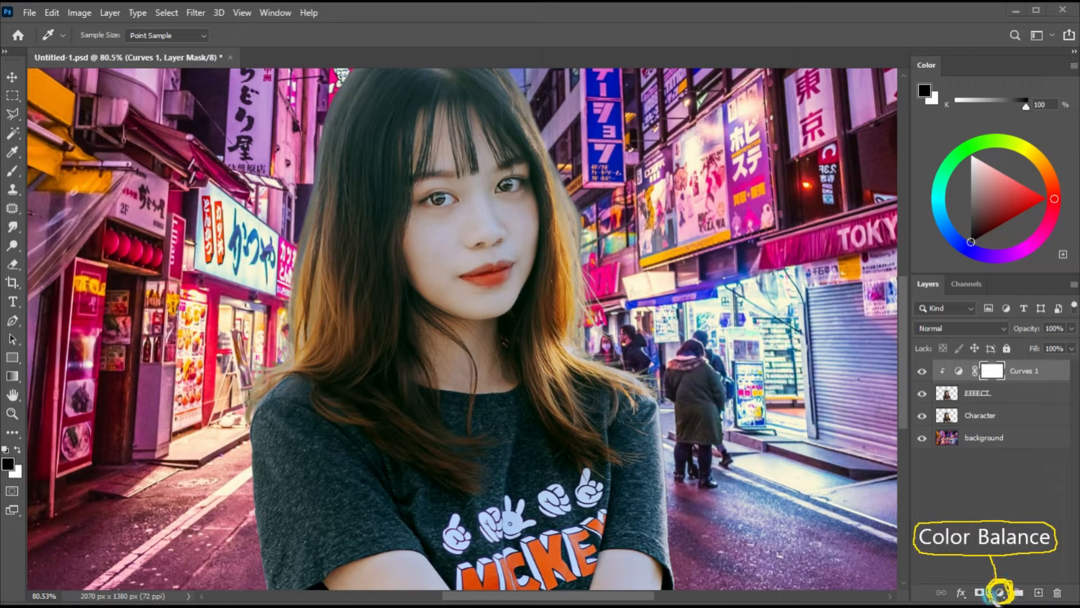
- Add a Color Balance adjustment layer above Curves 1 and clip it to the EFFECT layer
key("v")
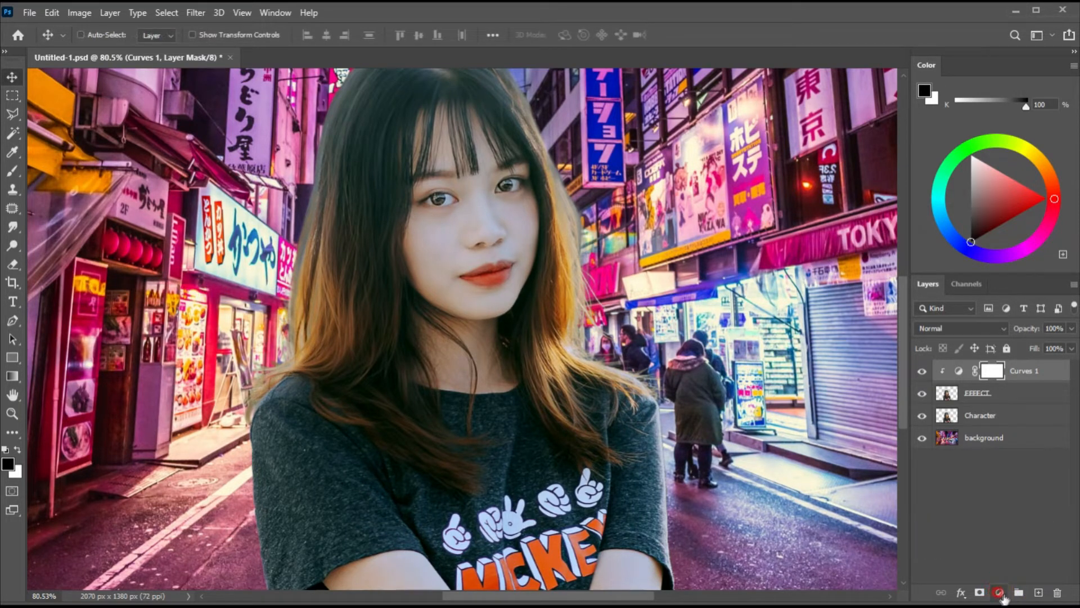
left_click(997, 591)
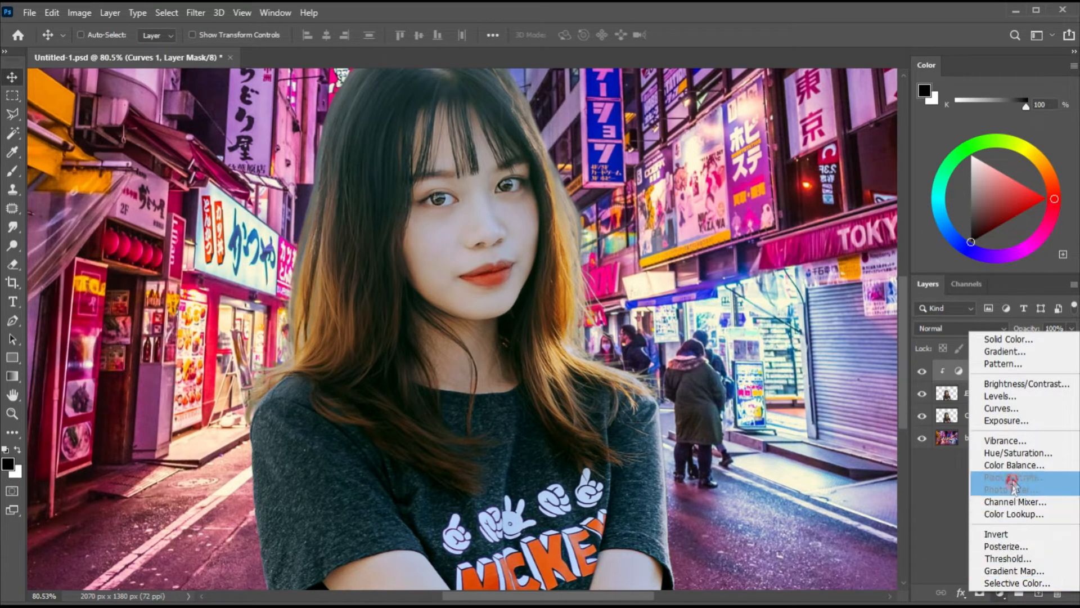
left_click(1005, 466)
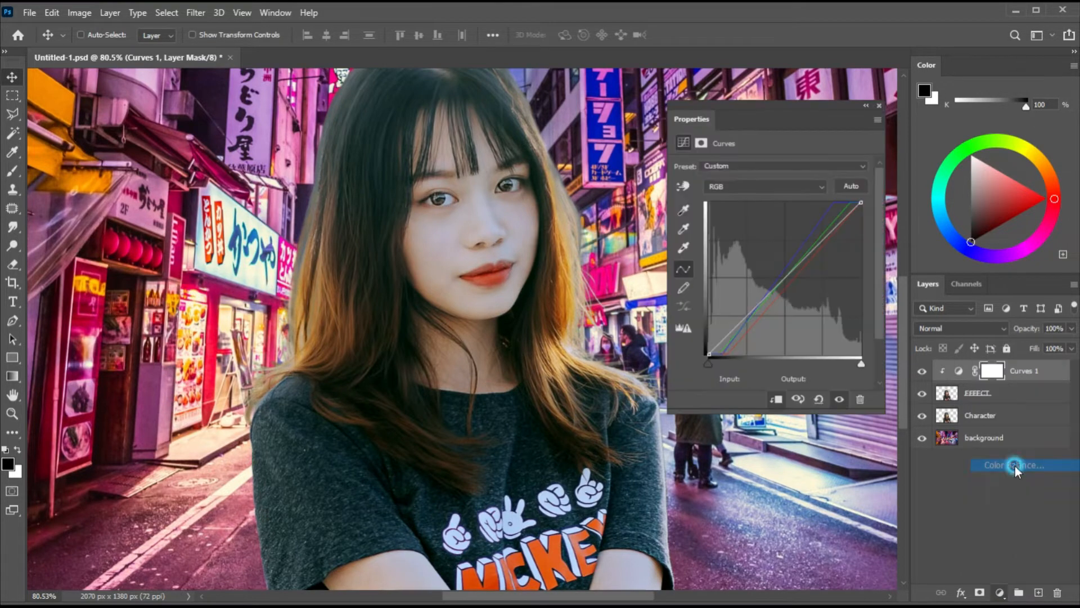
left_click_drag(775, 123, 773, 181)
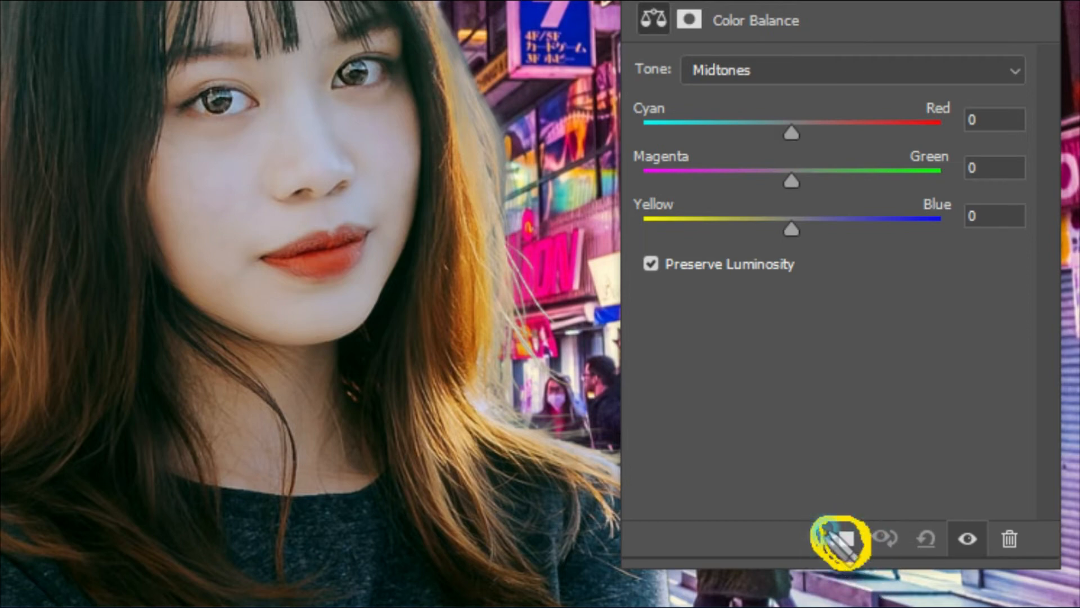
left_click(835, 541)
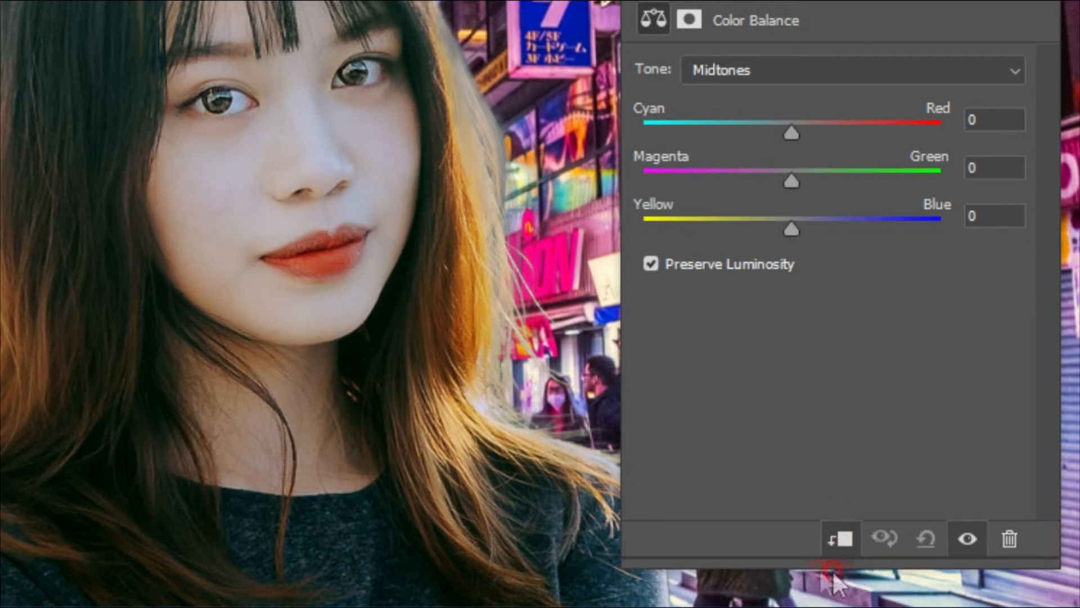
- Set the Color Balance midtones to Cyan-Red +21, Magenta-Green -19 and Yellow-Blue +20
left_click_drag(792, 133, 822, 133)
left_click_drag(792, 180, 763, 183)
left_click_drag(796, 225, 820, 225)
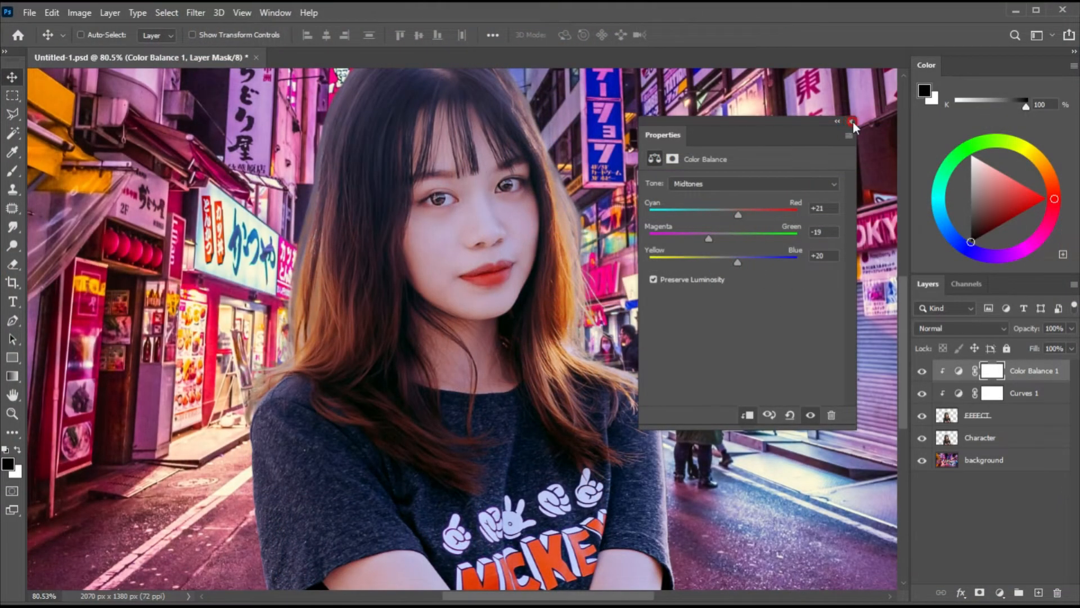
left_click(852, 122)
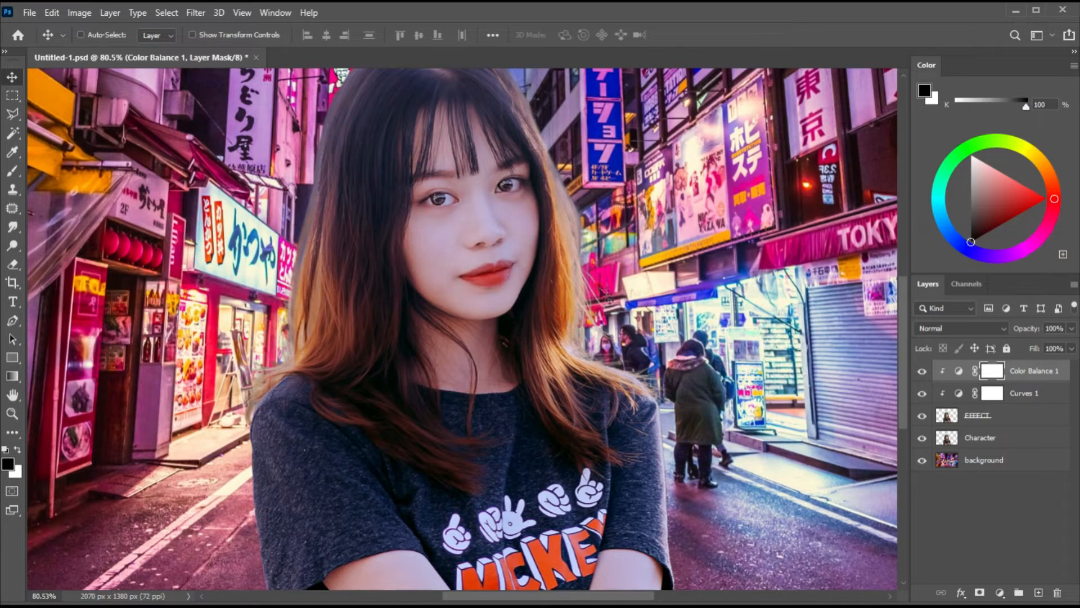
- Add a Levels adjustment layer above Color Balance 1 and clip it to the EFFECT layer
left_click(997, 593)
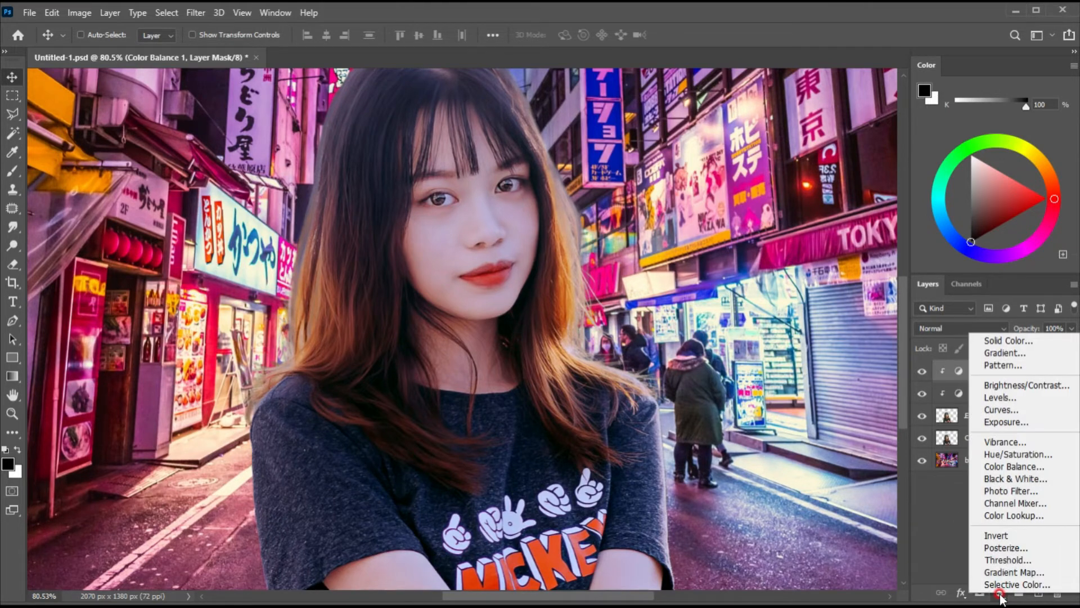
left_click(989, 399)
left_click_drag(740, 139, 754, 128)
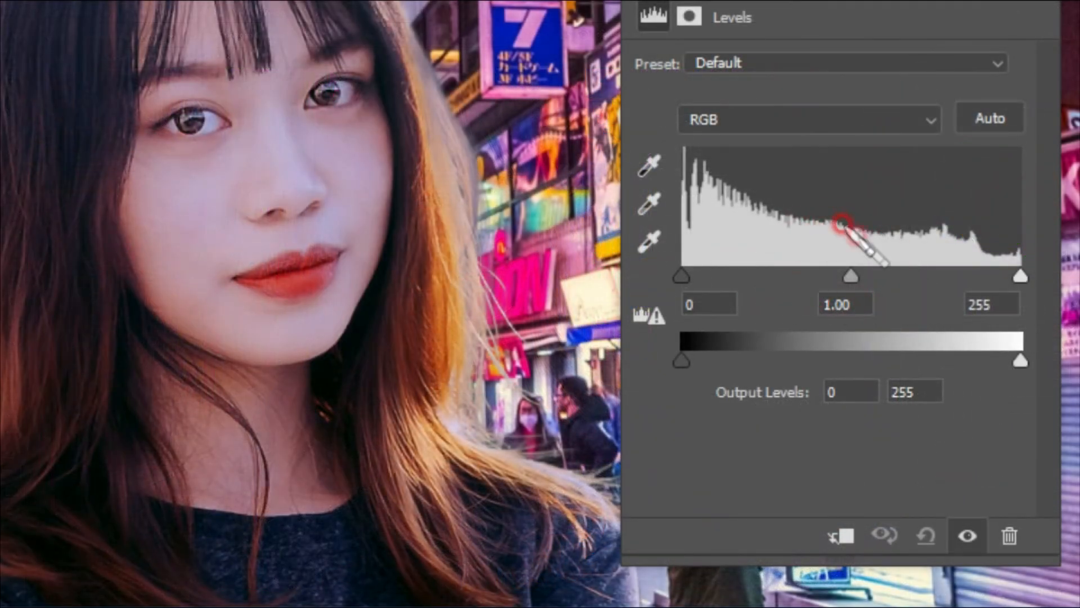
left_click(815, 535)
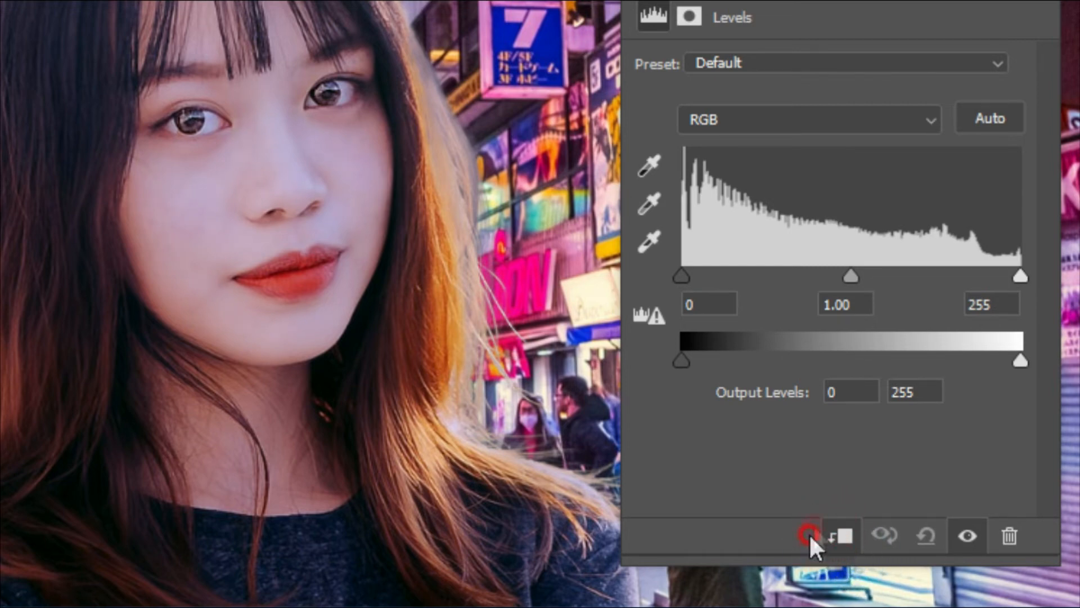
- Set the RGB input levels to 9 for shadows, 0.84 for midtones and 227 for highlights
left_click_drag(1005, 278, 982, 277)
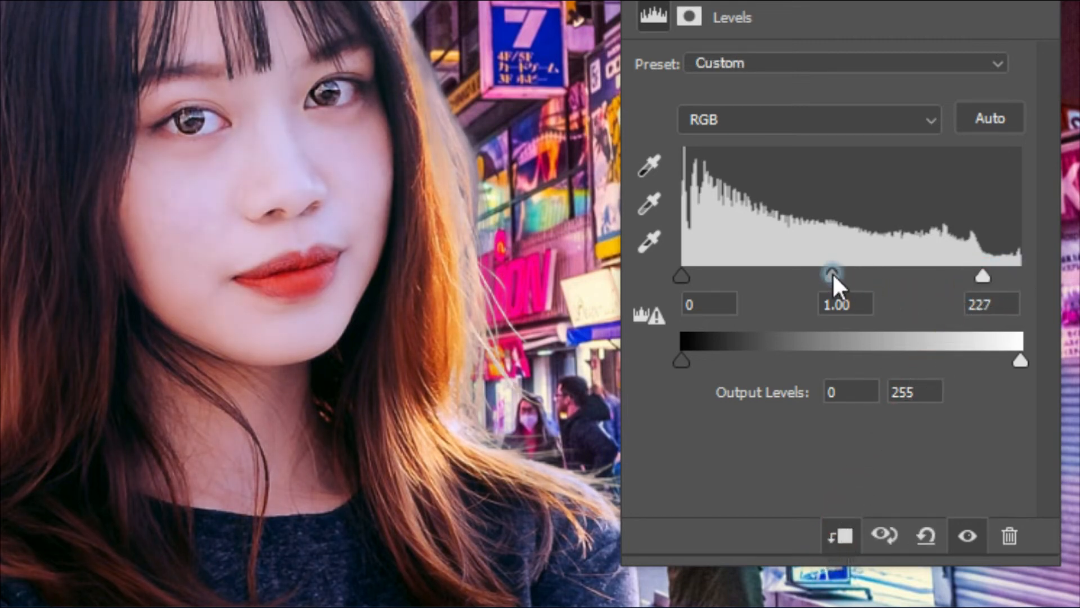
left_click_drag(832, 272, 850, 273)
left_click_drag(682, 276, 693, 275)
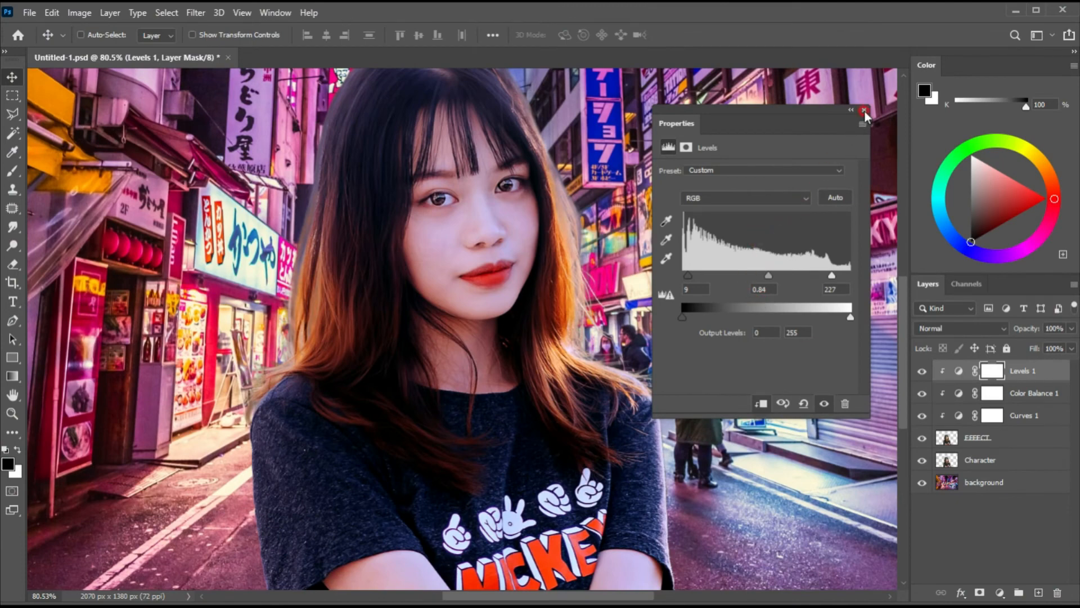
left_click(864, 111)
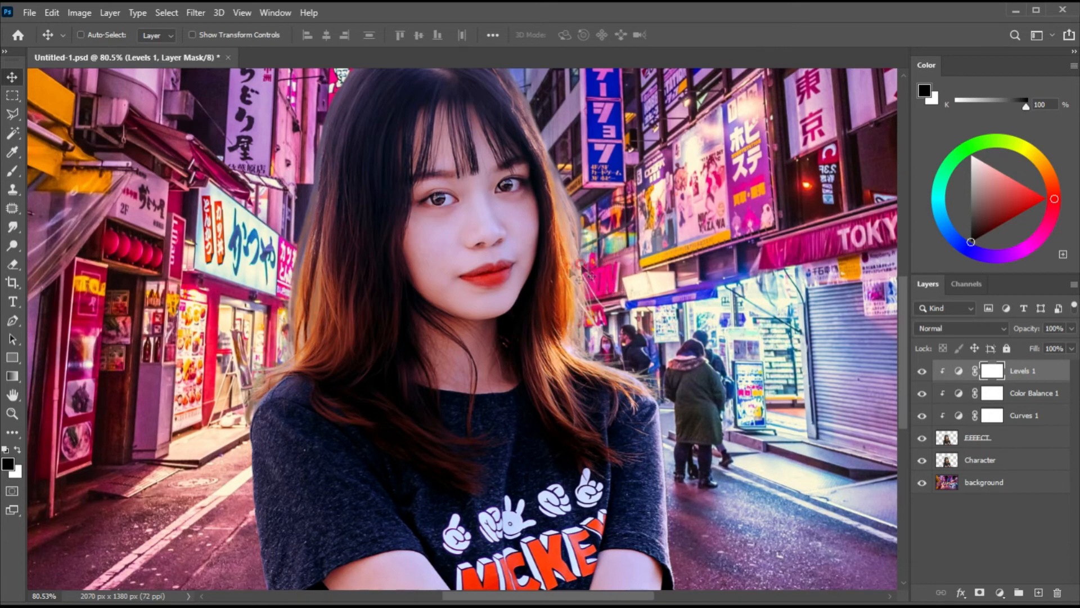
- Toggle the visibility of the group holding the EFFECT layer and its adjustments to compare before and after
left_click(922, 370)
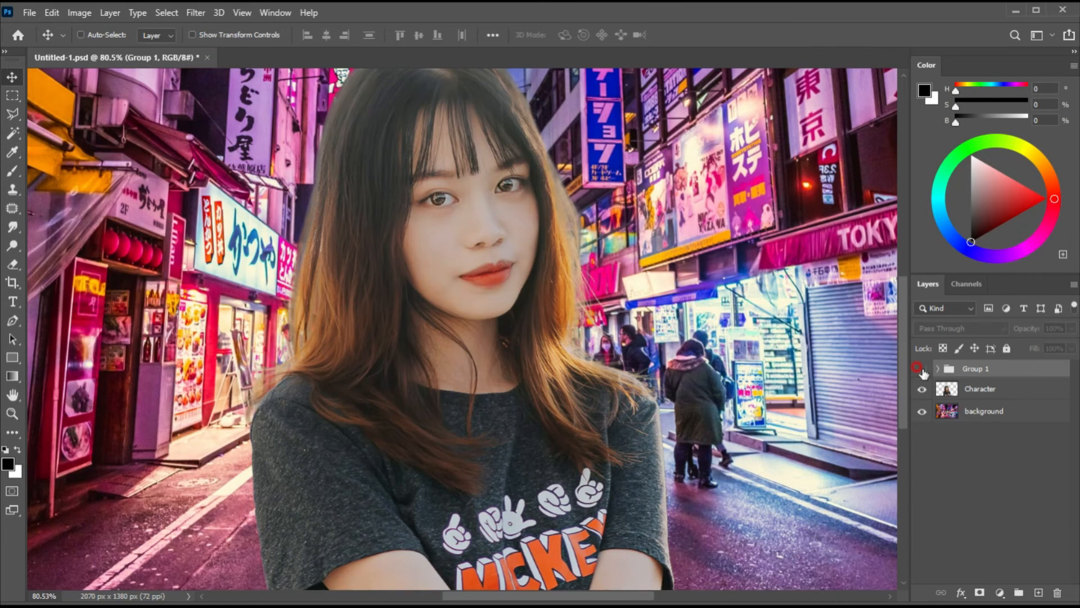
left_click(921, 369)
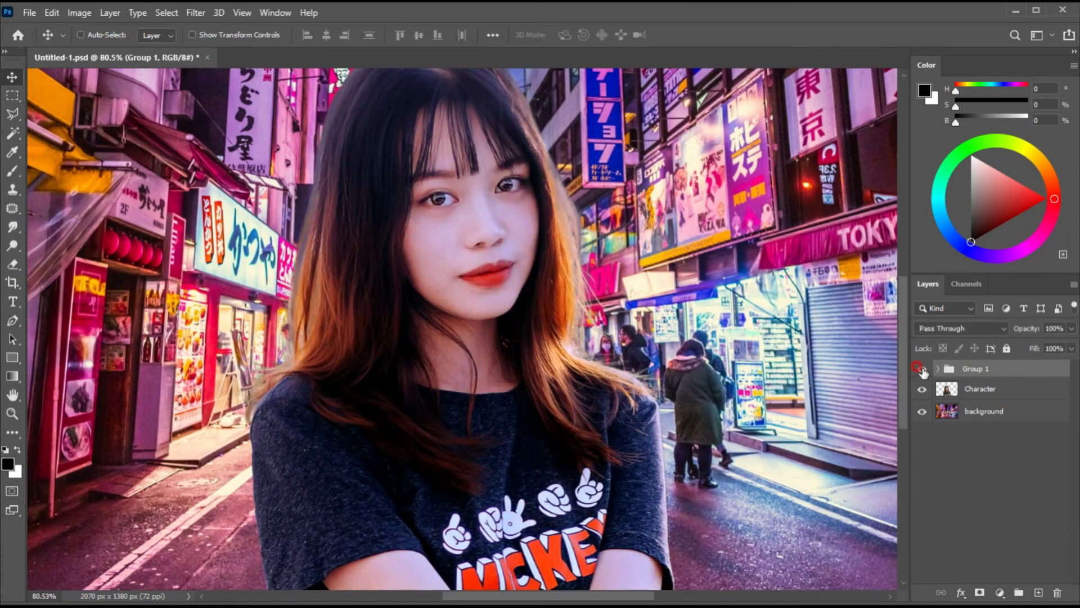
left_click(921, 370)
left_click(921, 370)
left_click(921, 369)
left_click(921, 370)
left_click(921, 369)
left_click(921, 370)
left_click(922, 368)
left_click(922, 368)
left_click(922, 368)
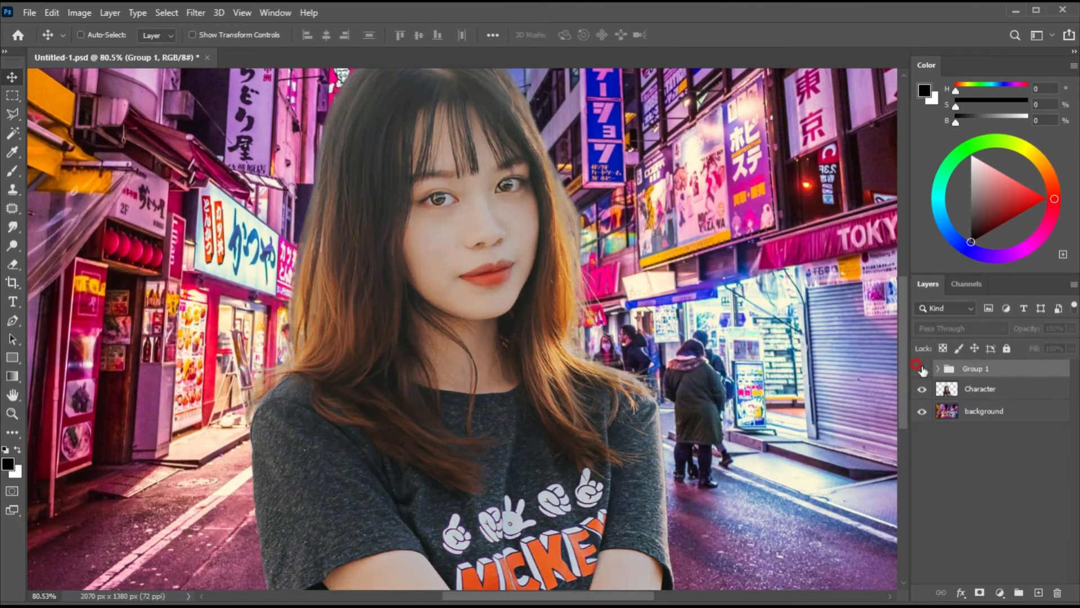
left_click(921, 369)
left_click(922, 368)
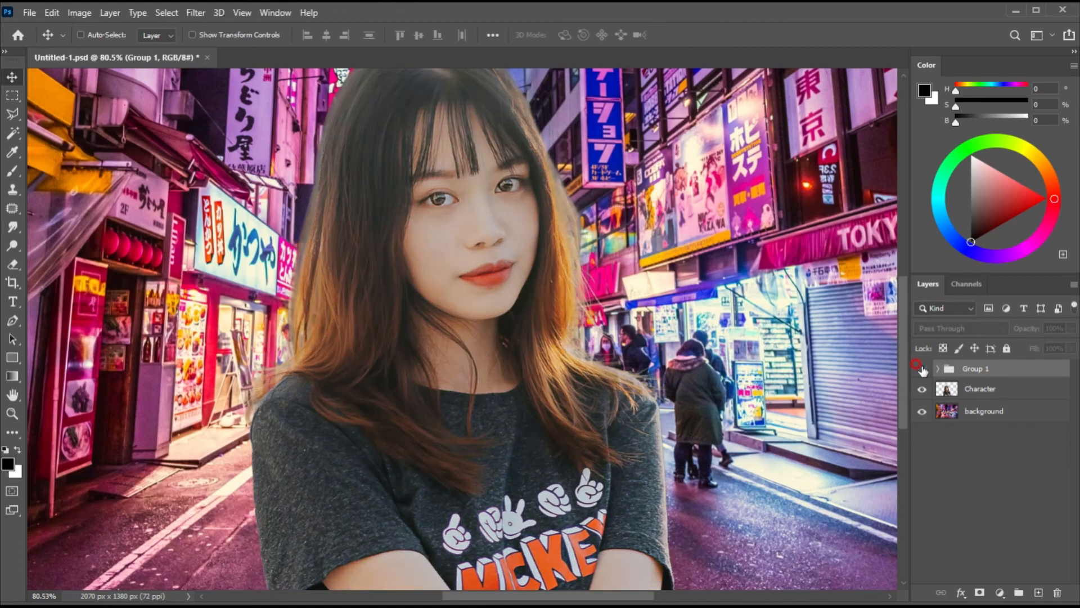